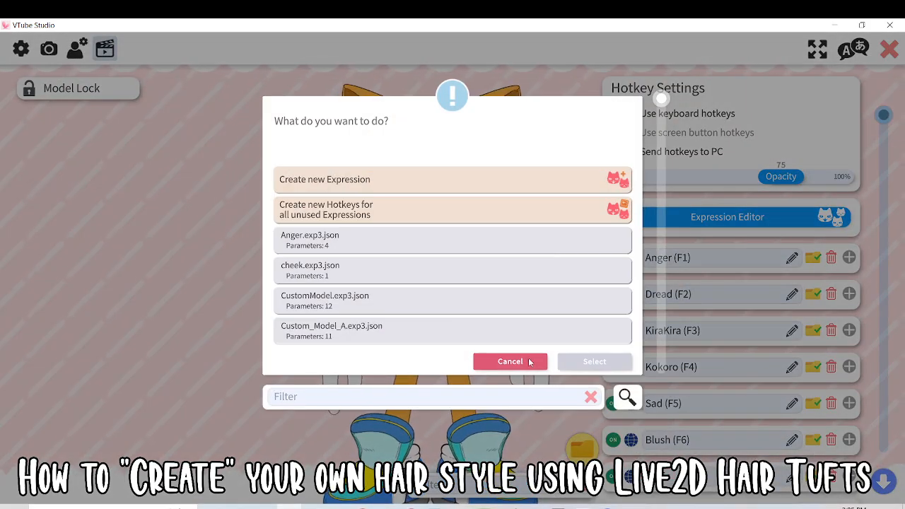
Step: Cancel the expression selection and close the hotkey settings
left_click(510, 361)
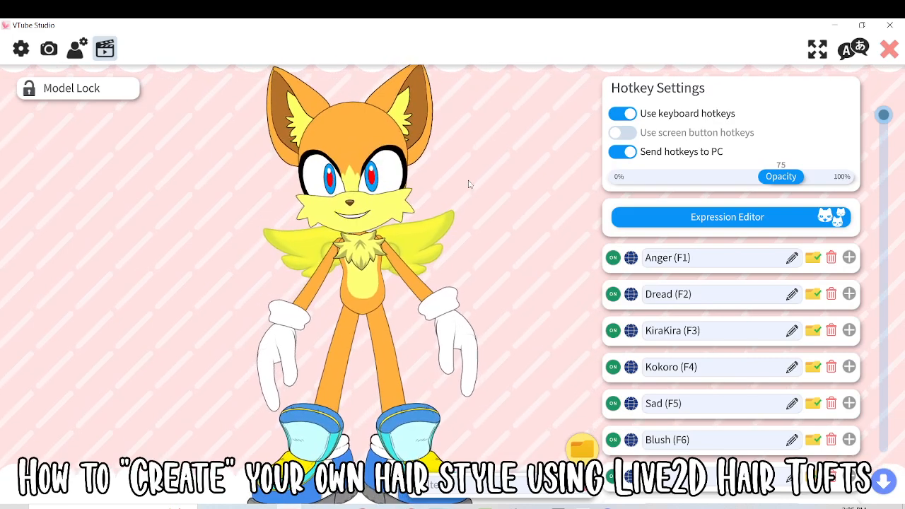
left_click(889, 48)
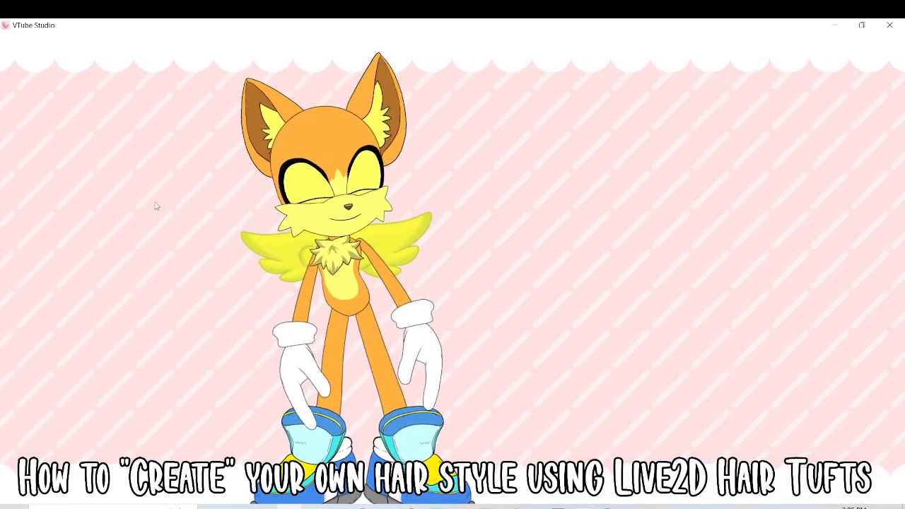
Step: Search the scene items for "hair" and load the Live2D Basic Hair Tuft item
double_click(486, 215)
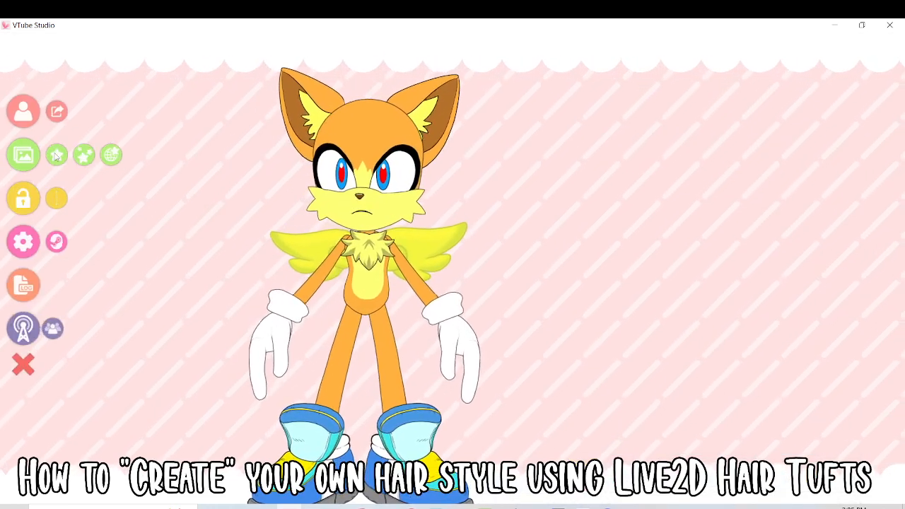
left_click(57, 155)
type("hair")
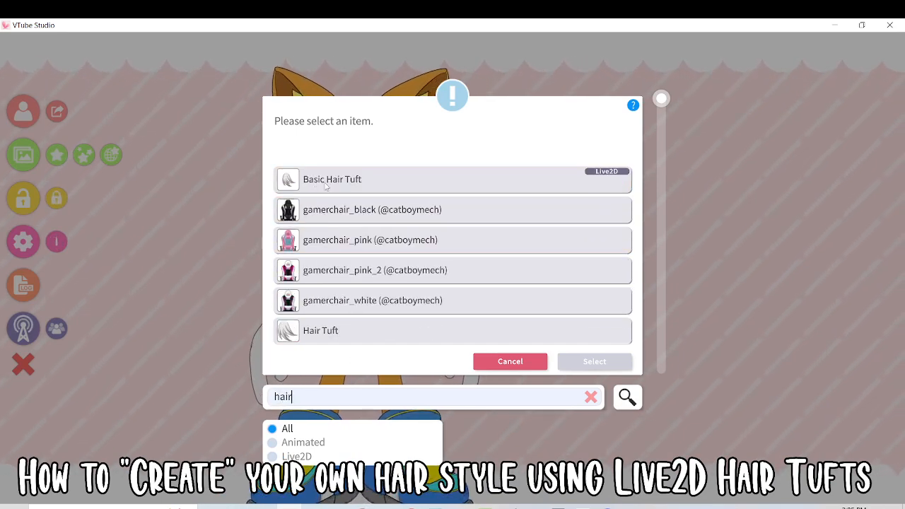
left_click(326, 185)
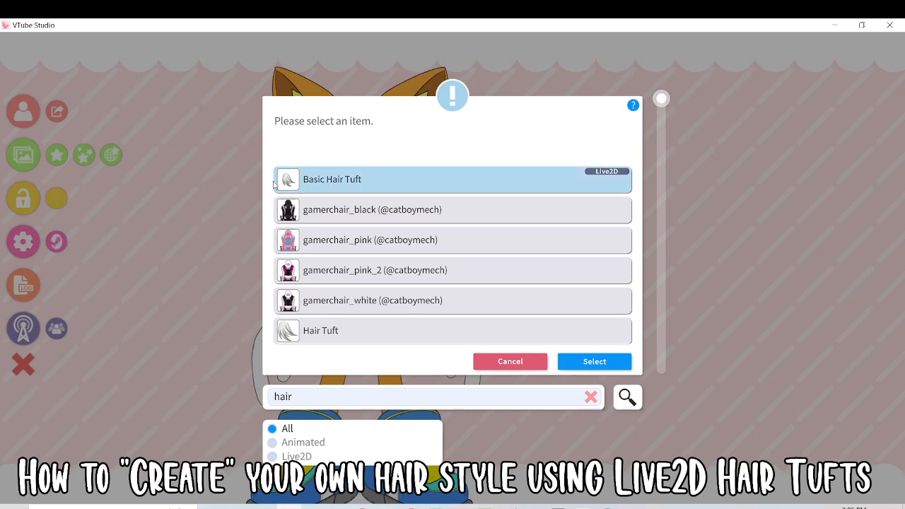
left_click(321, 333)
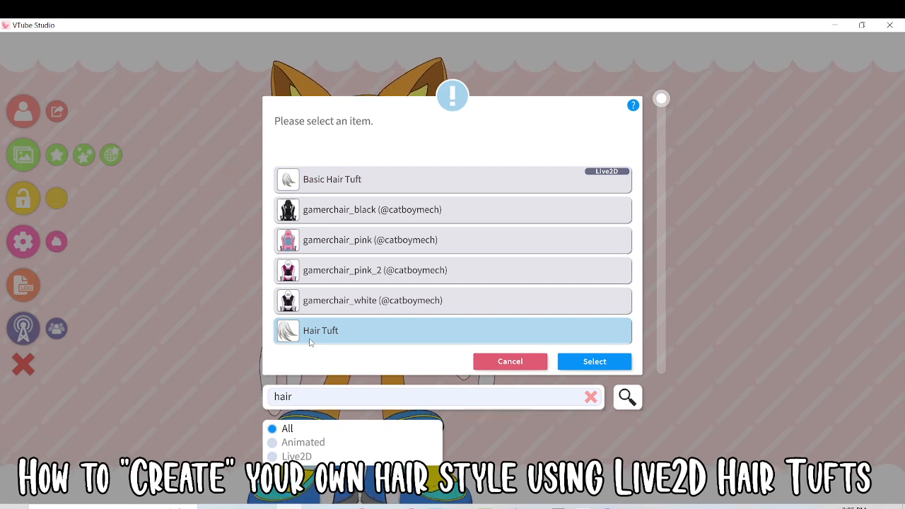
left_click(359, 177)
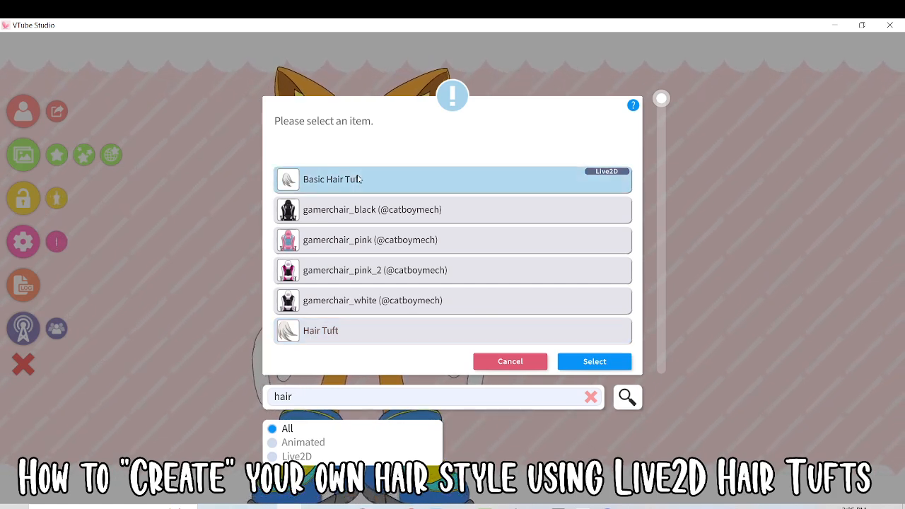
left_click(596, 362)
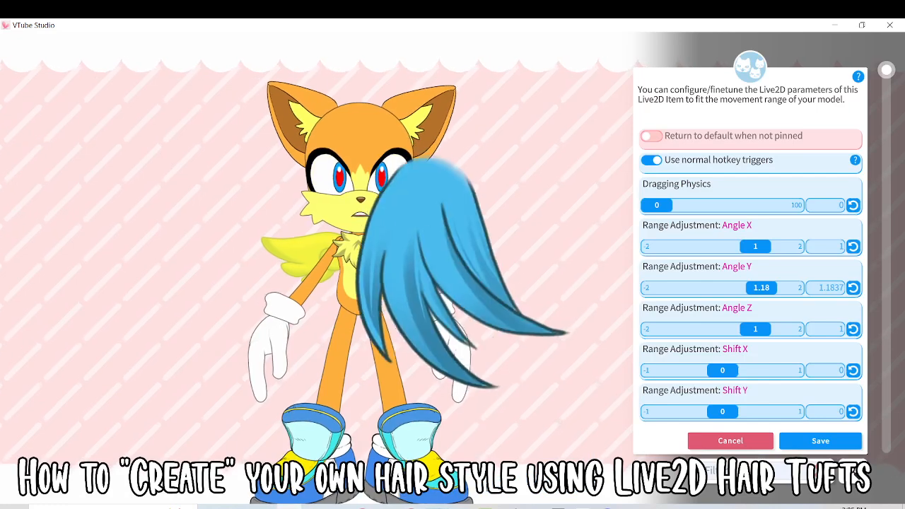
Step: Shrink the hair tuft, place it on the middle of the model's forehead, and save its Live2D parameter configuration
left_click_drag(439, 222, 347, 132)
scroll(333, 141, "down", 3)
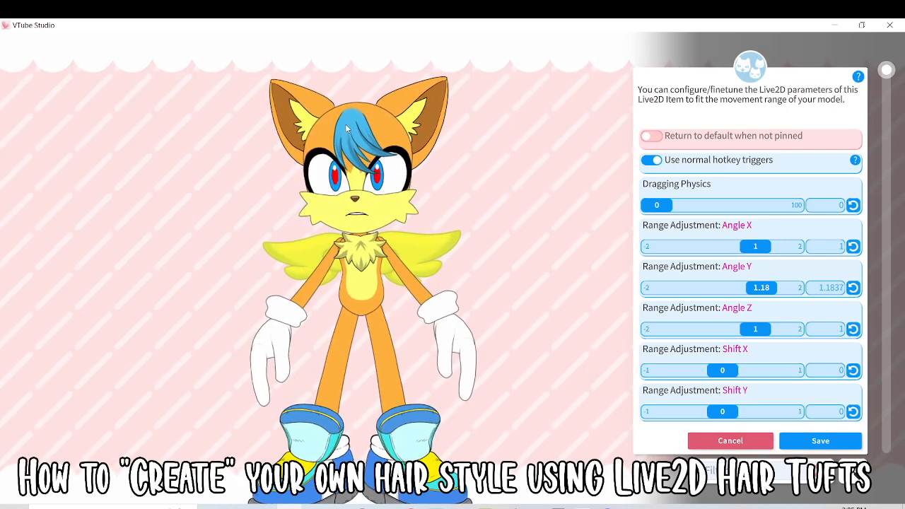
left_click(816, 441)
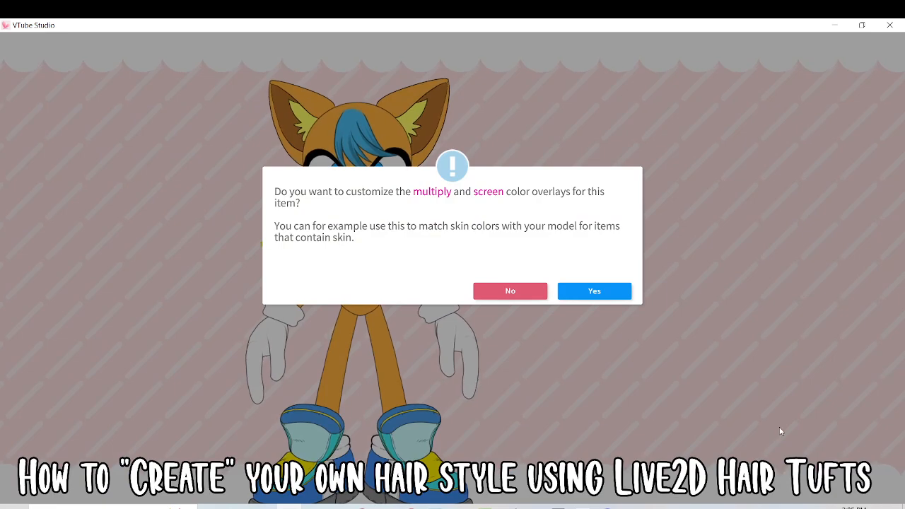
Step: Customize the tuft's color overlays, setting the ArtMesh multiply color to a strongly saturated yellow
left_click(598, 291)
left_click(680, 146)
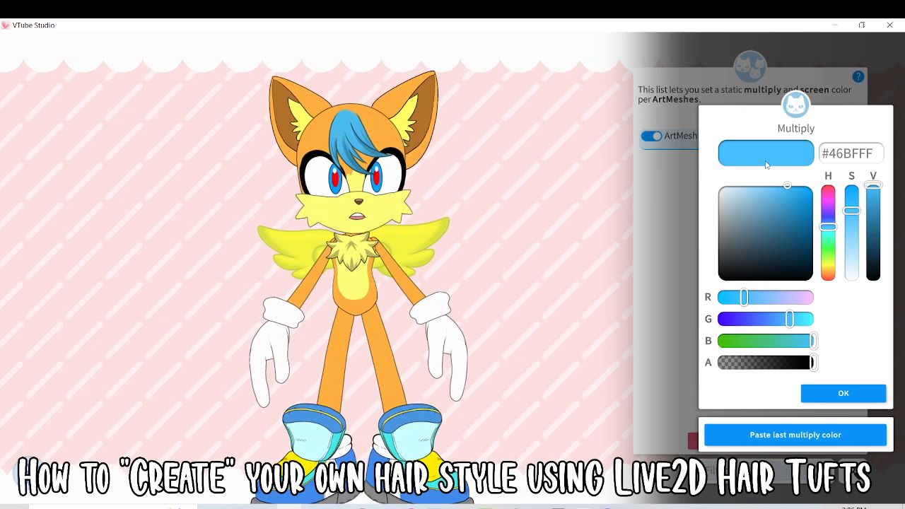
left_click_drag(829, 250, 832, 266)
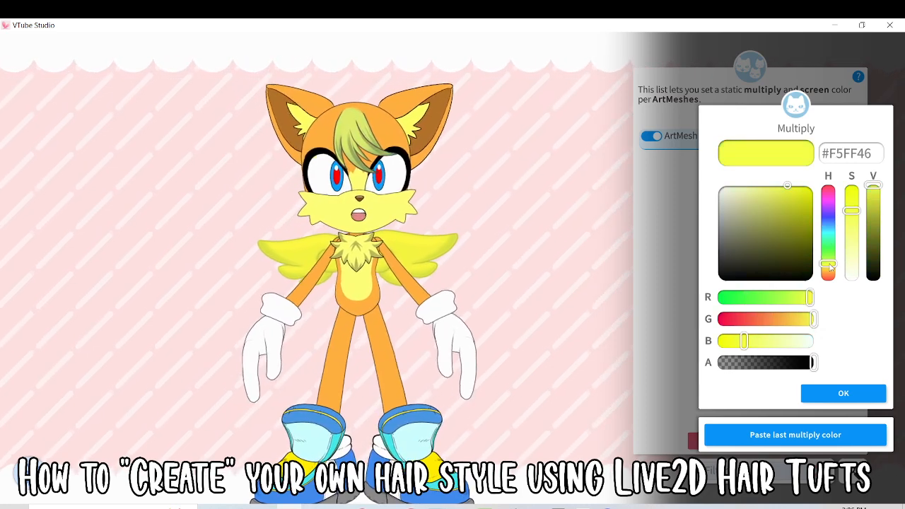
left_click_drag(851, 210, 852, 188)
left_click(855, 388)
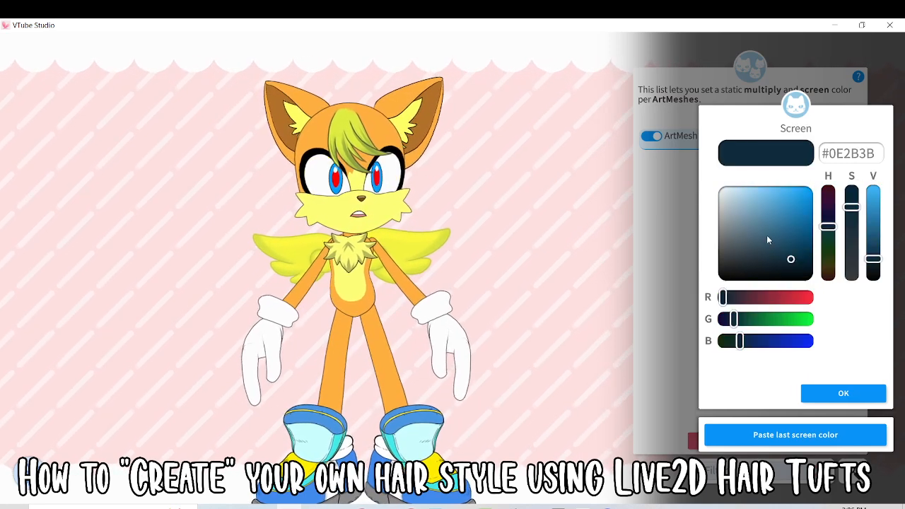
Step: Set the ArtMesh screen color to a dark red and accept the tuft's color overlays
left_click_drag(767, 240, 779, 265)
left_click(767, 296)
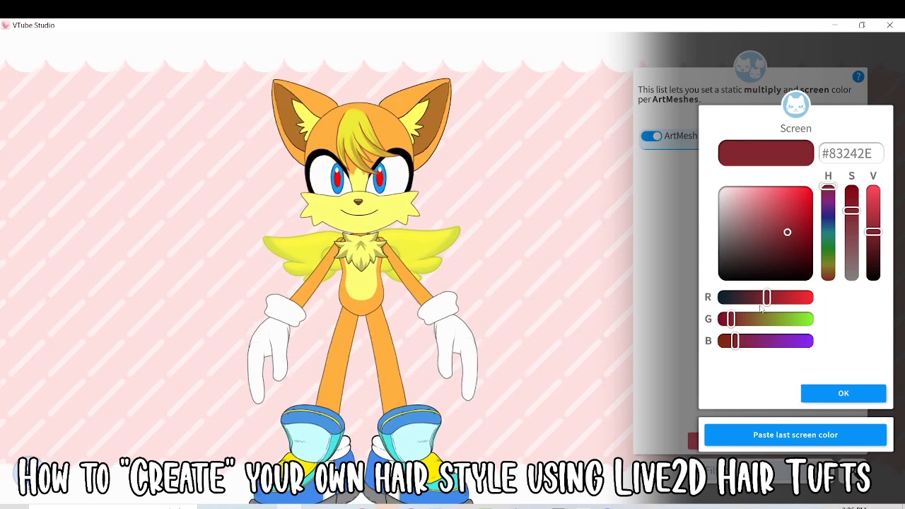
mouse_move(778, 226)
left_mouse_down()
mouse_move(796, 201)
mouse_move(730, 234)
mouse_move(790, 205)
mouse_move(804, 221)
mouse_move(772, 225)
mouse_move(796, 249)
mouse_move(789, 226)
left_mouse_up()
left_click(853, 393)
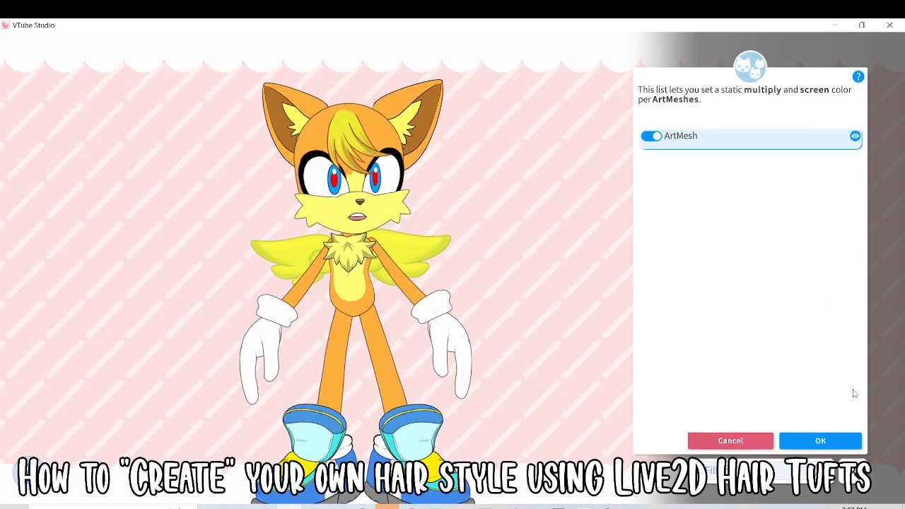
left_click(834, 444)
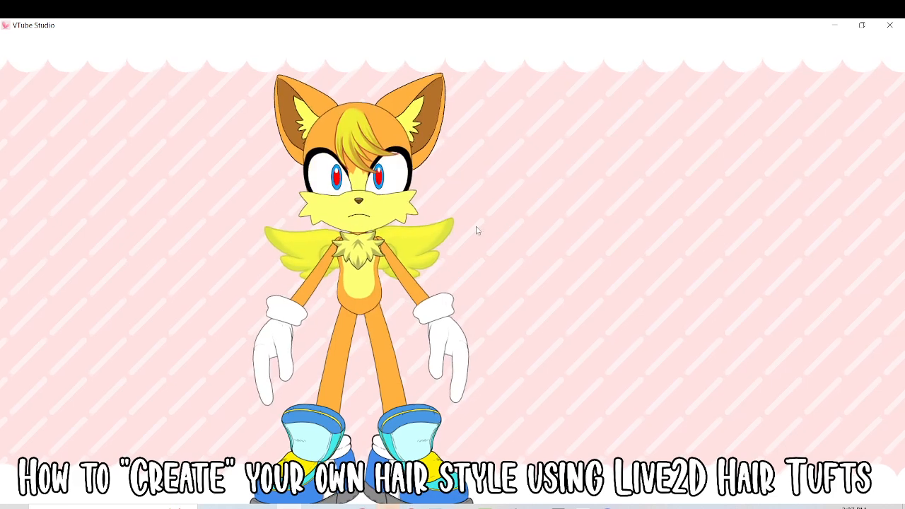
Step: Add a second Basic Hair Tuft, shrink it, and place it on the forehead overlapping the first tuft
double_click(638, 210)
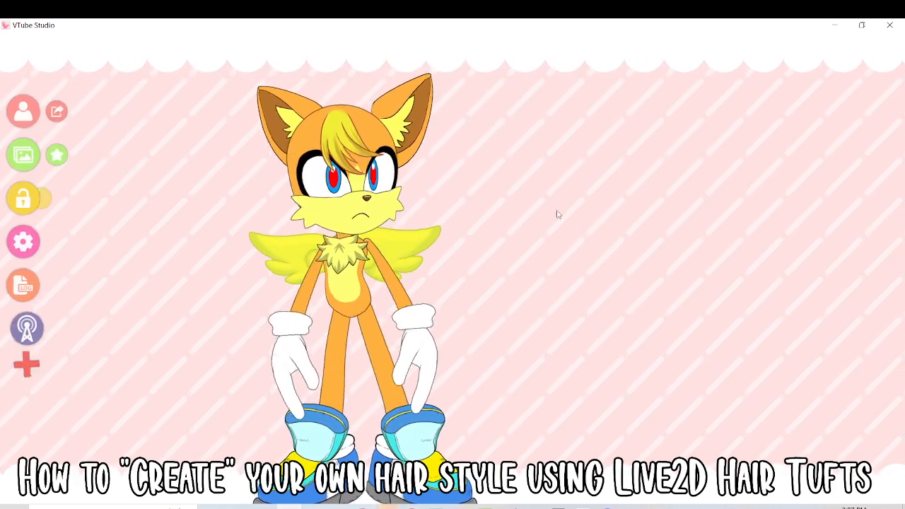
left_click(57, 155)
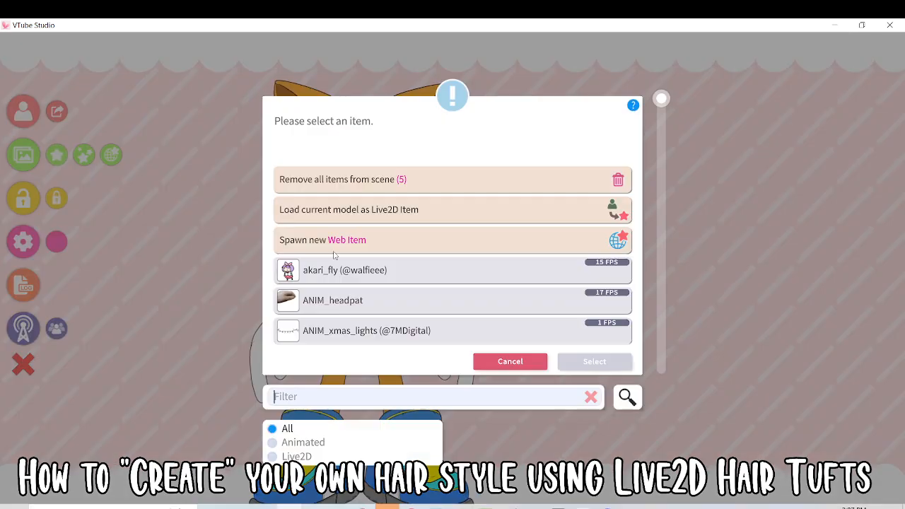
left_click(356, 395)
type("h")
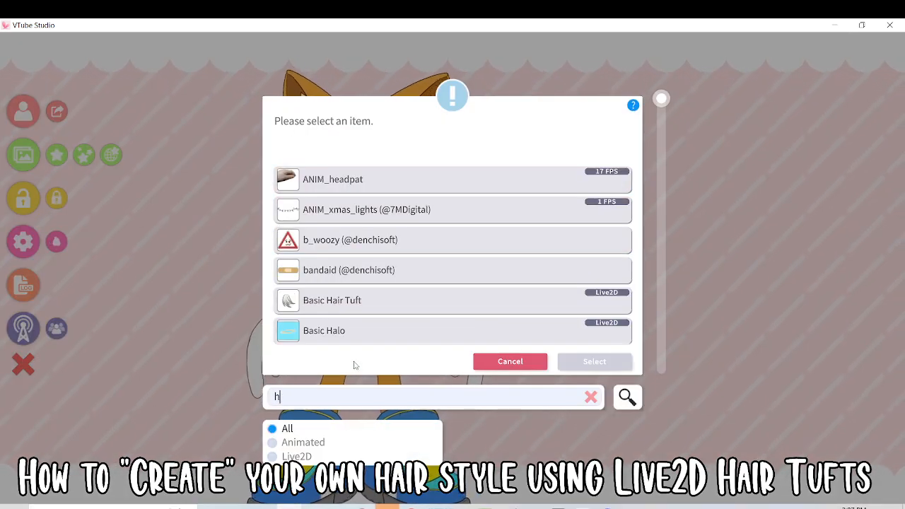
type("a")
left_click(353, 178)
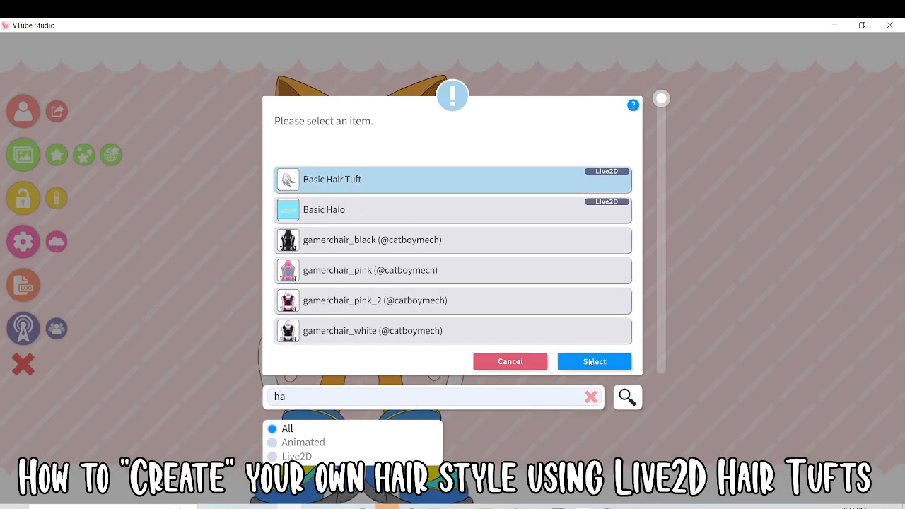
left_click(588, 361)
left_click(549, 445)
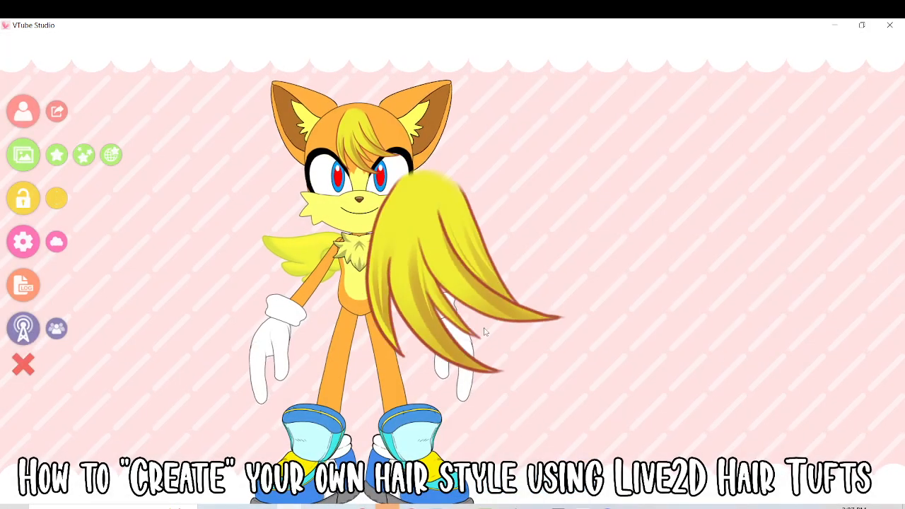
scroll(424, 197, "down", 8)
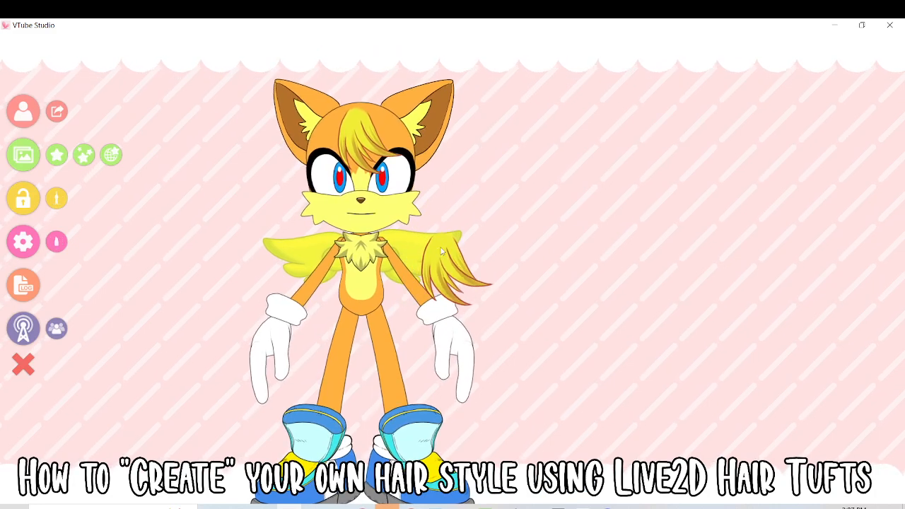
left_click_drag(438, 234, 357, 121)
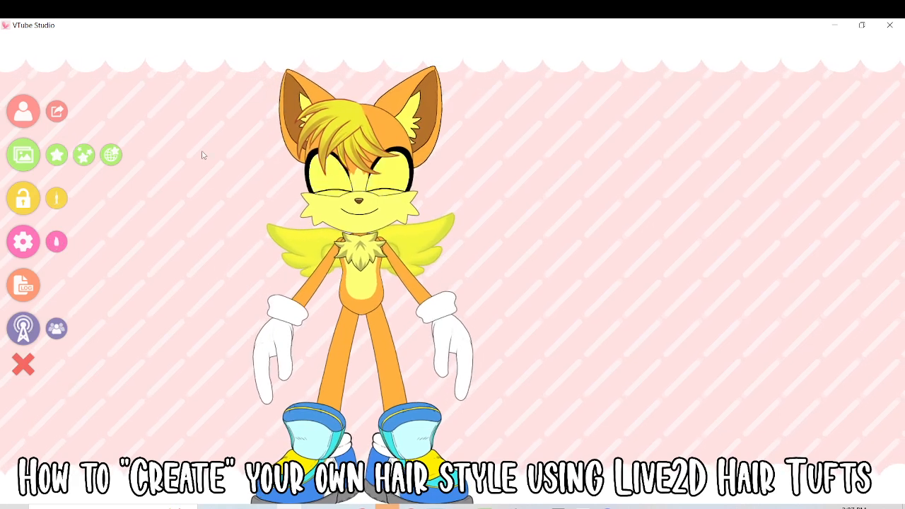
Step: Add a third Basic Hair Tuft with item order 3, pinned to the Live2D model
left_click(61, 155)
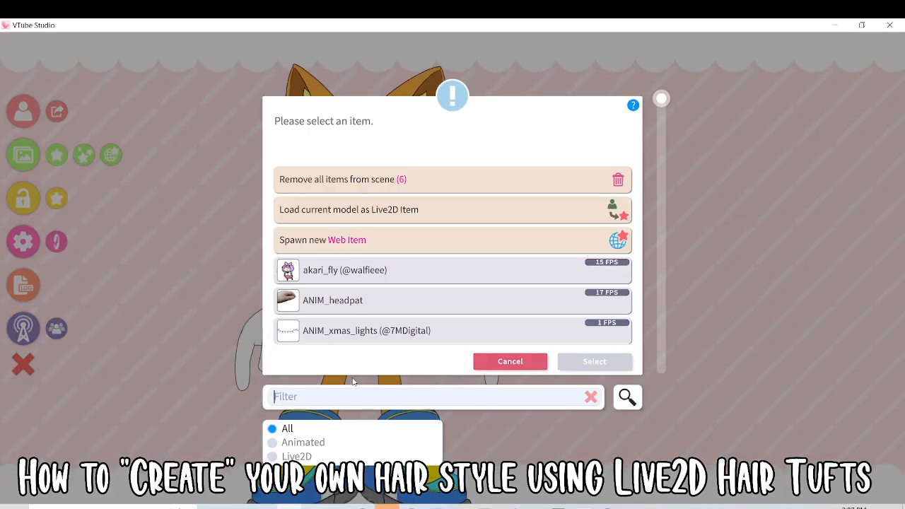
type("ha")
scroll(353, 311, "down", 8)
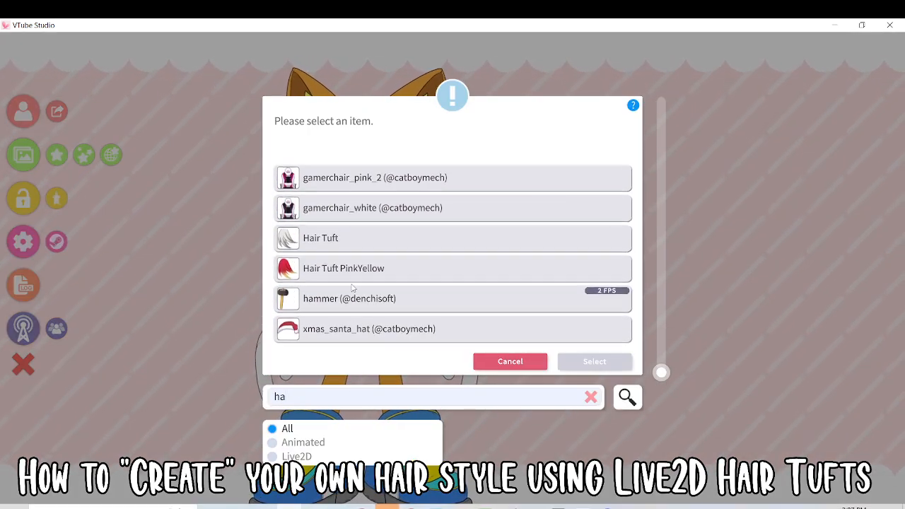
type("i")
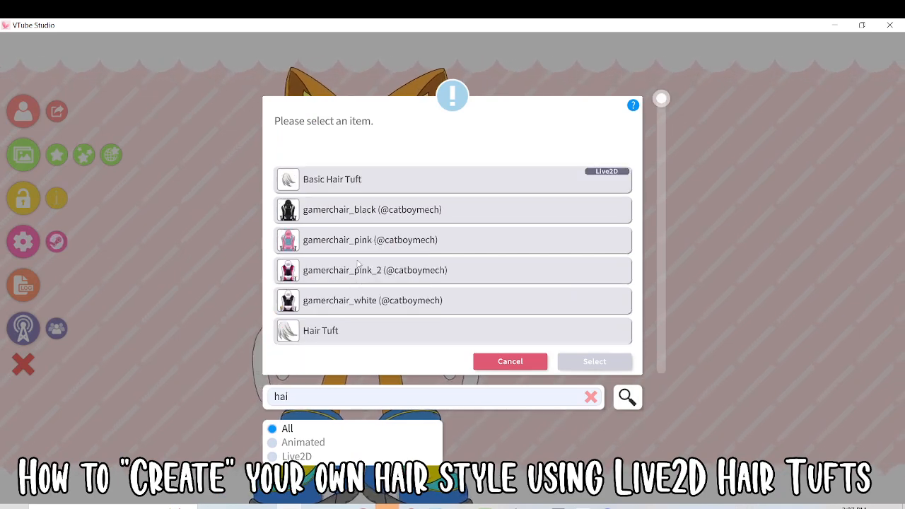
left_click(402, 188)
left_click(592, 361)
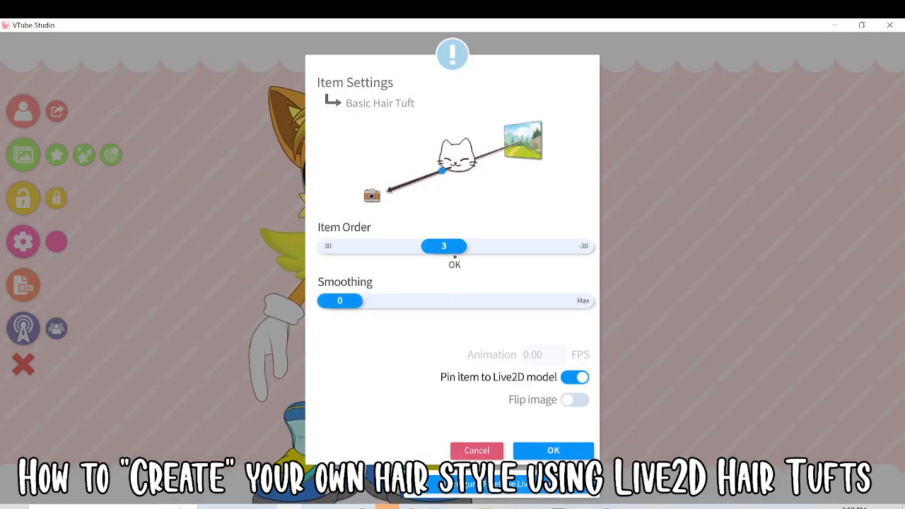
left_click(562, 456)
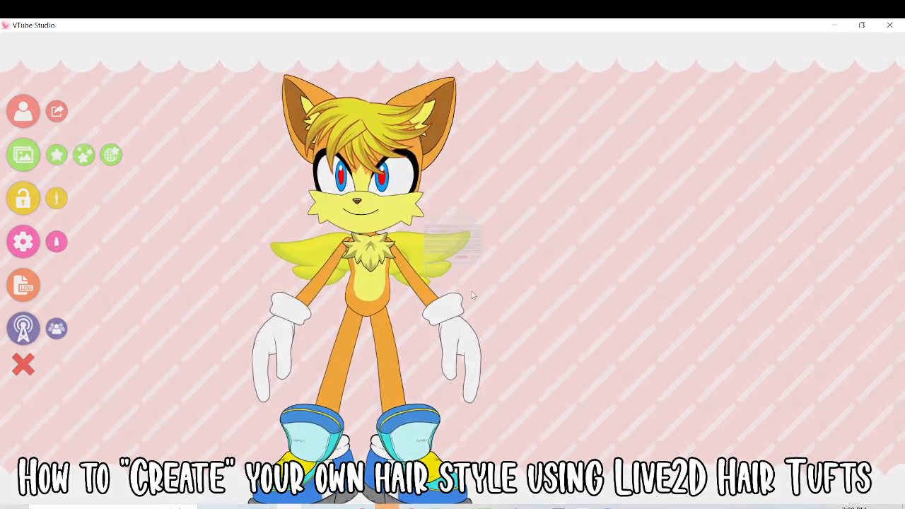
Step: Add a fourth Basic Hair Tuft with item order 4, pinned to the Live2D model
type("hair")
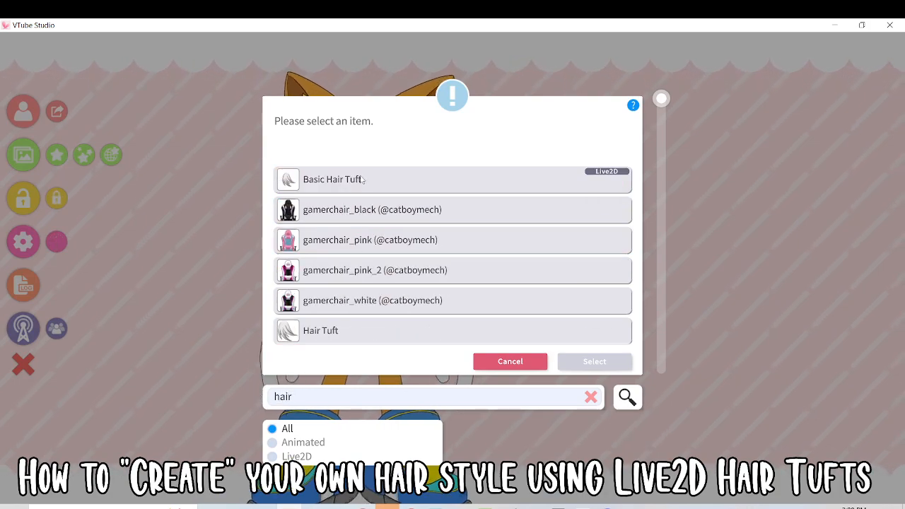
left_click(495, 180)
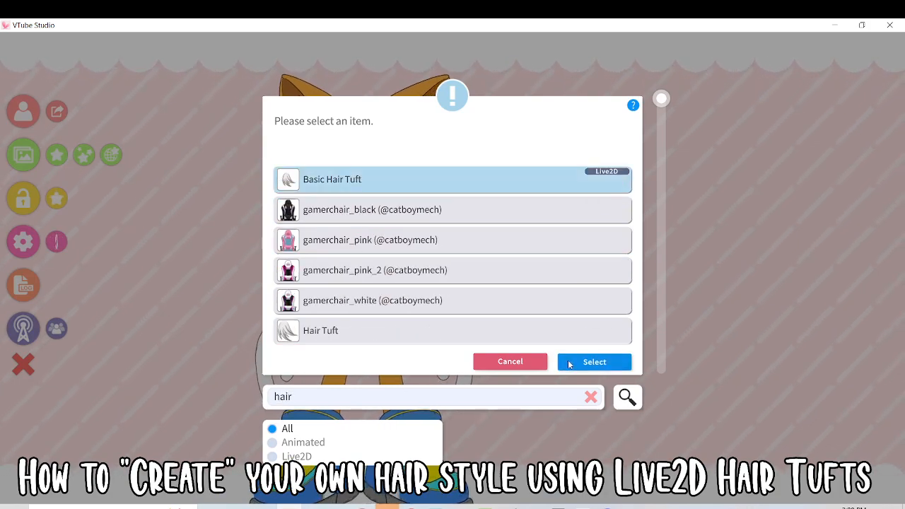
left_click(568, 360)
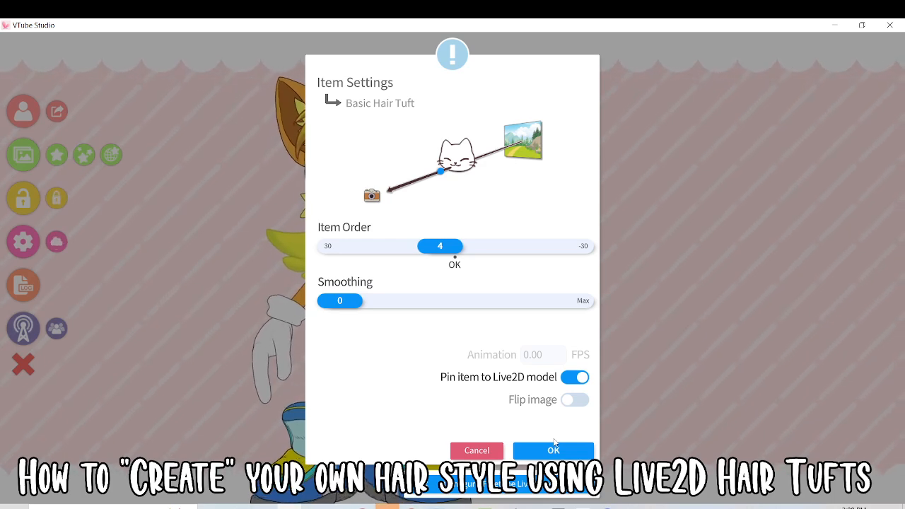
left_click(553, 448)
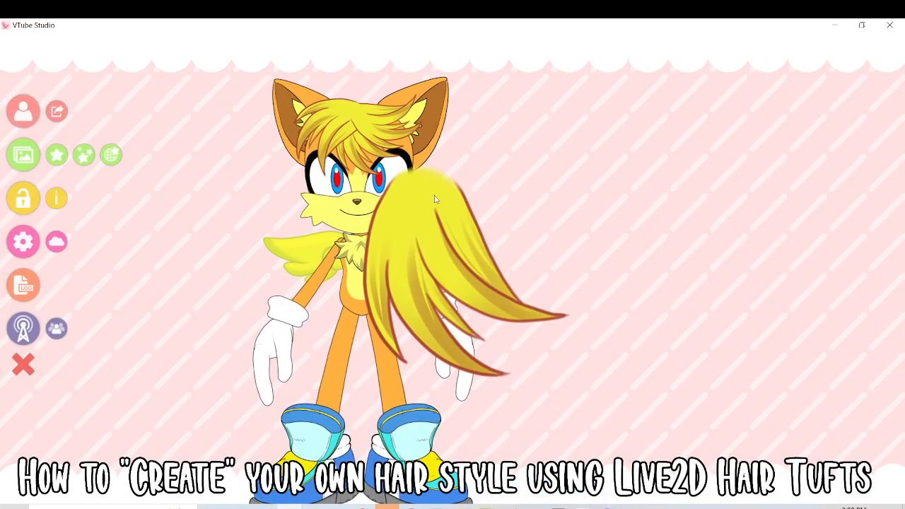
Step: Turn the fourth hair tuft upward, shrink it, and place it on top of the model's head between the ears
left_click_drag(428, 204, 444, 323)
scroll(433, 306, "down", 10)
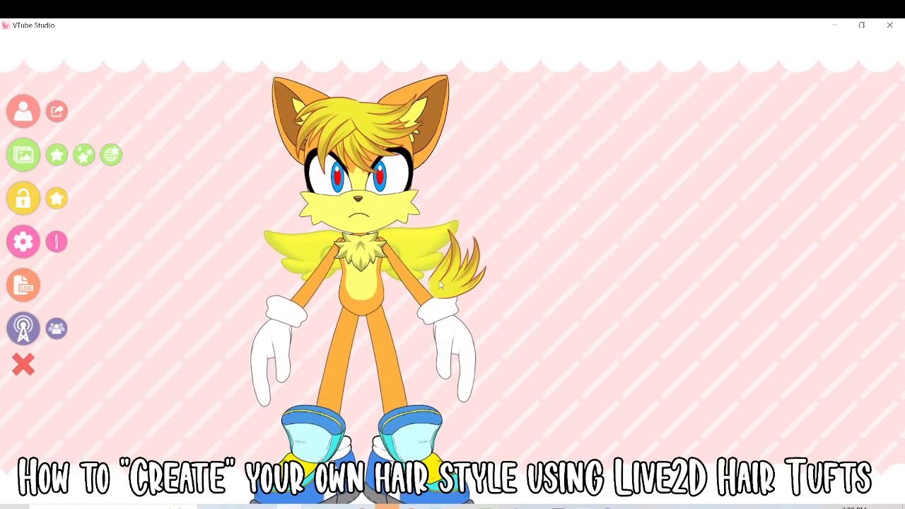
left_click_drag(432, 269, 358, 99)
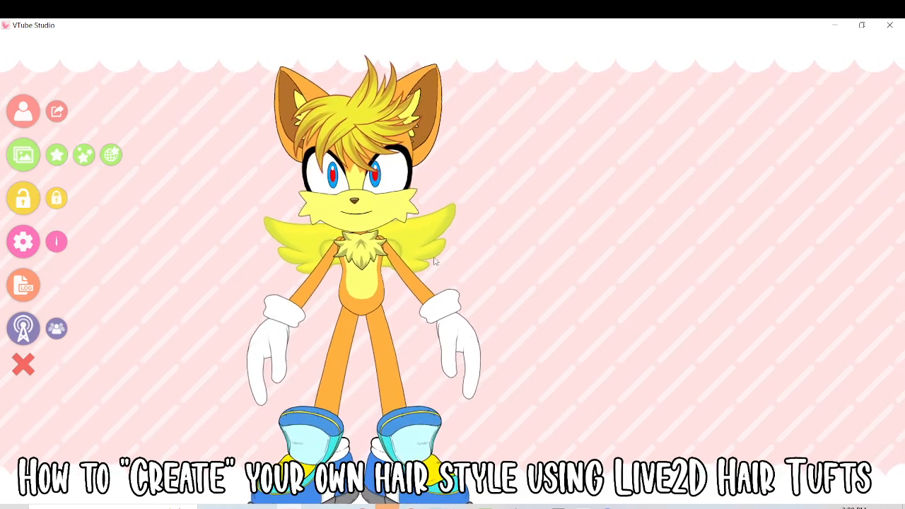
Step: Start a new Item Scene from the items currently attached to the model
left_click(61, 157)
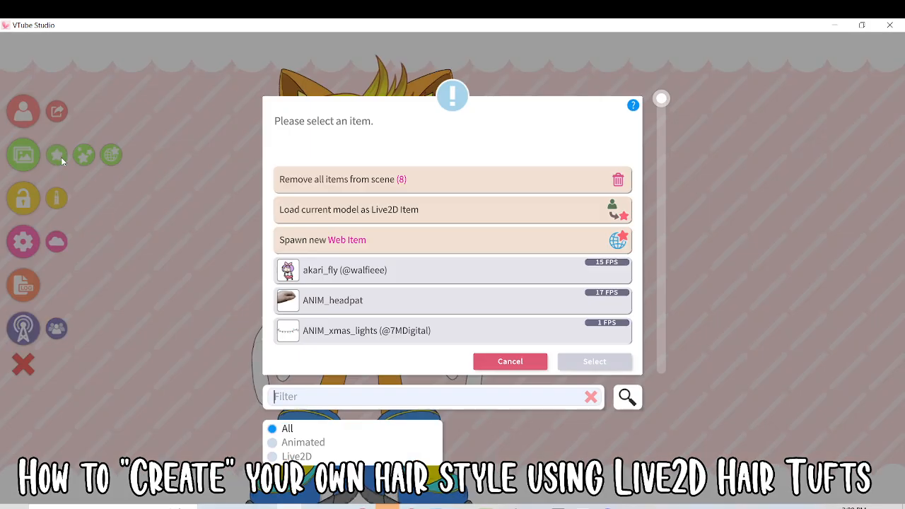
left_click(510, 361)
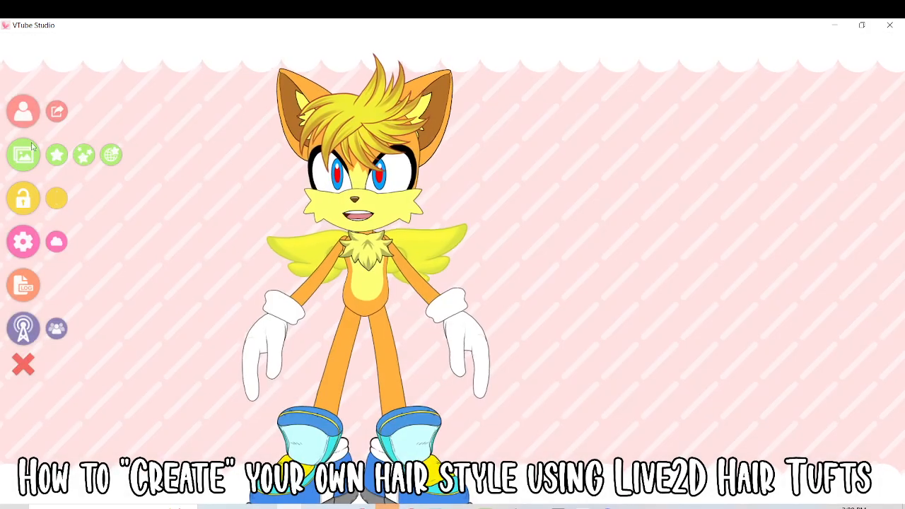
left_click(84, 156)
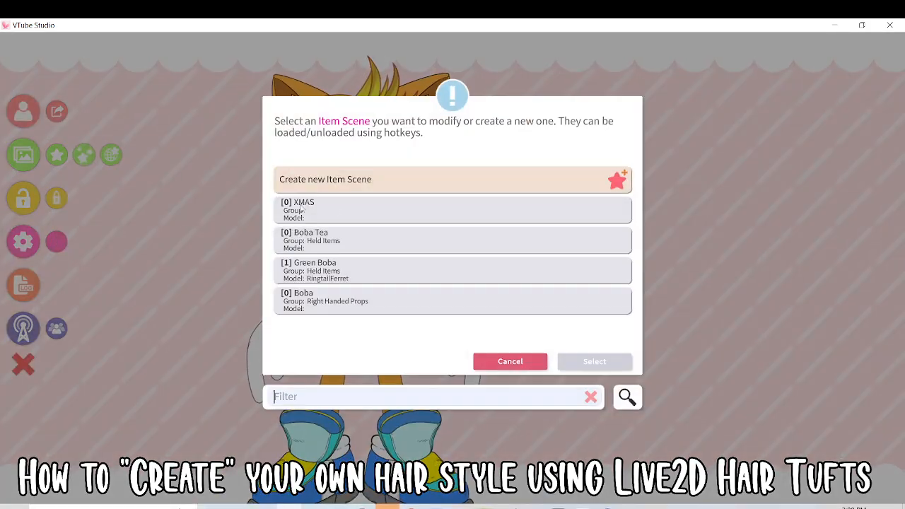
left_click(339, 185)
left_click(594, 361)
Step: Name the item scene MyCustomModelA and save it with all the listed items included
left_click(359, 139)
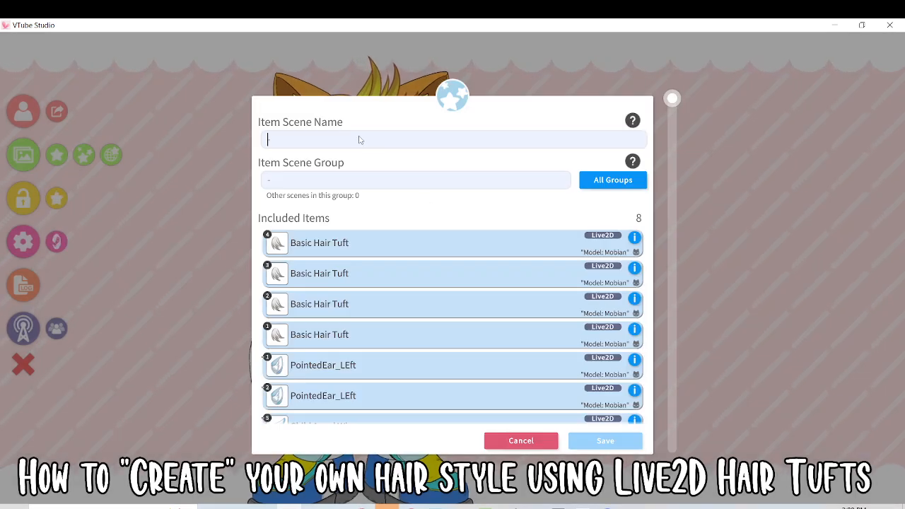
type("Mu")
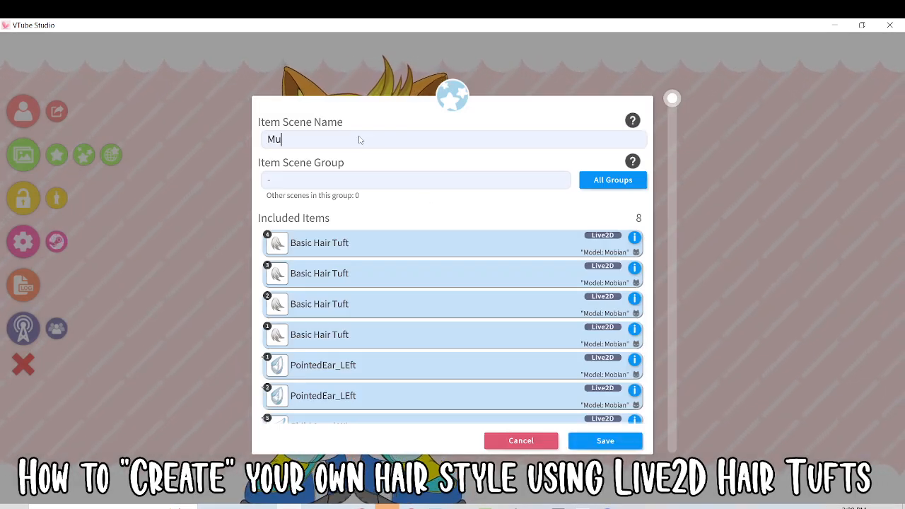
type("CustomModelA")
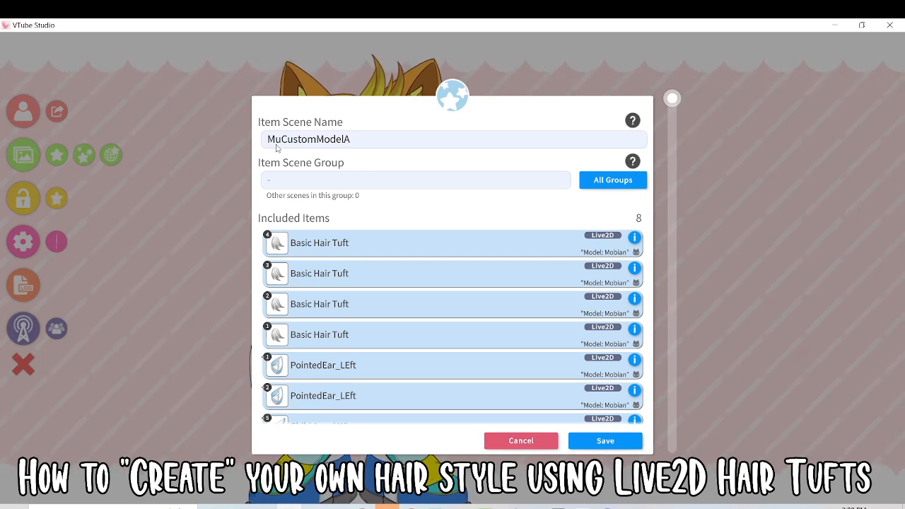
key("BackSpace")
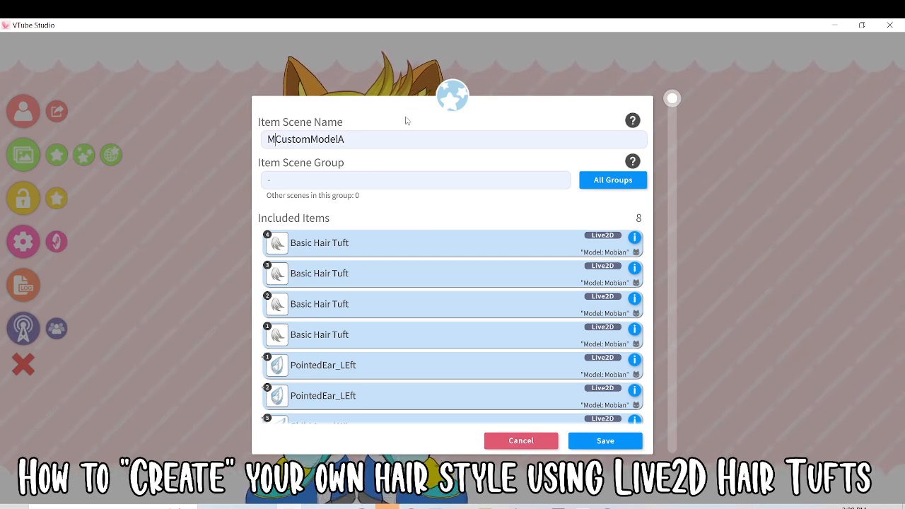
type("y")
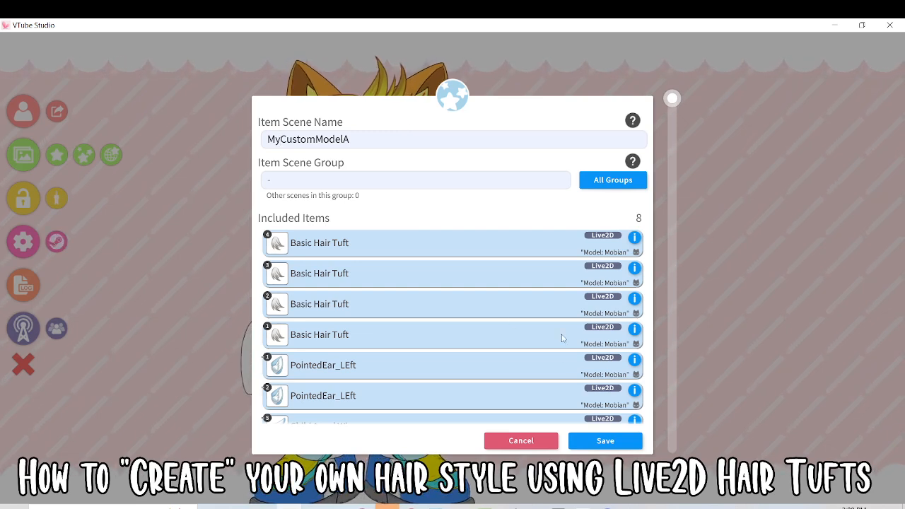
scroll(562, 339, "down", 3)
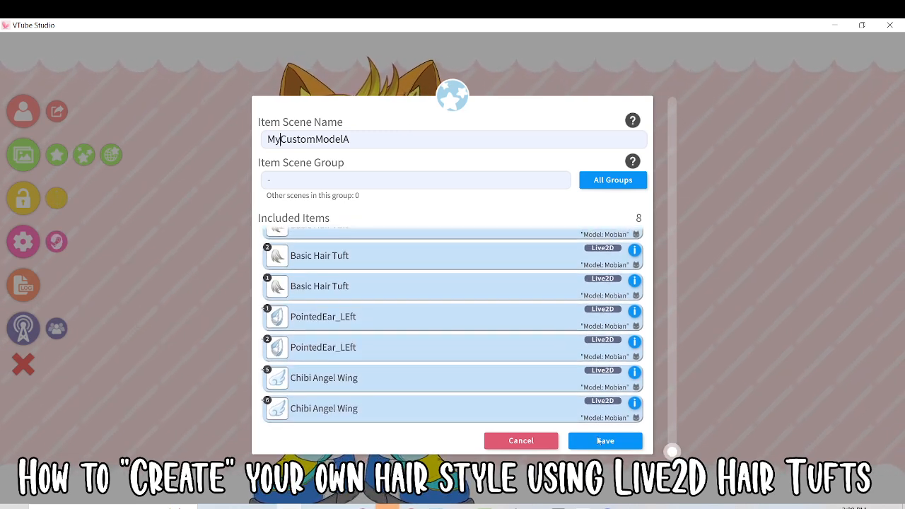
left_click(598, 439)
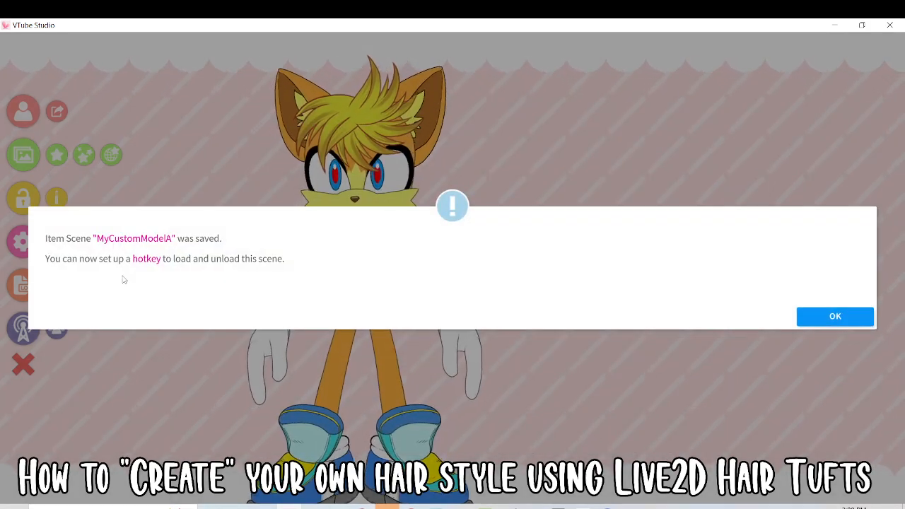
left_click(835, 316)
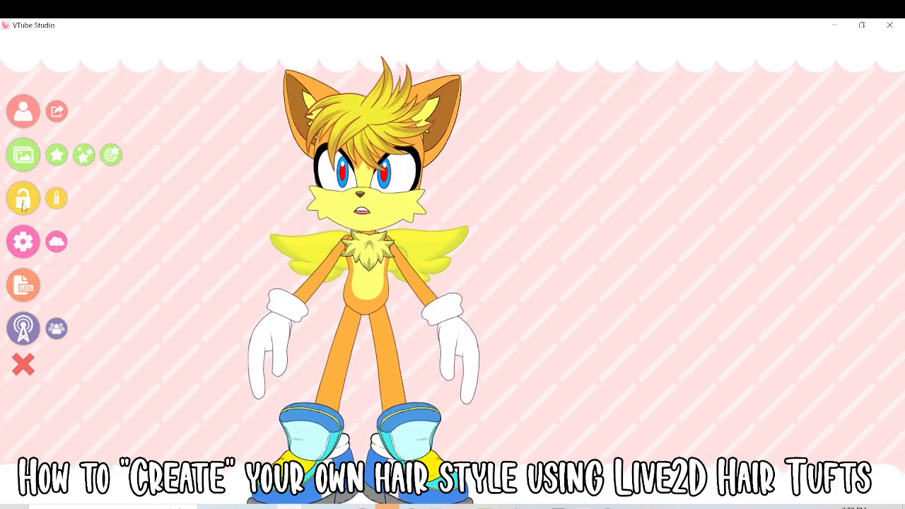
Step: Add a new hotkey in the hotkey settings and name it CustomModelAItems
left_click(24, 241)
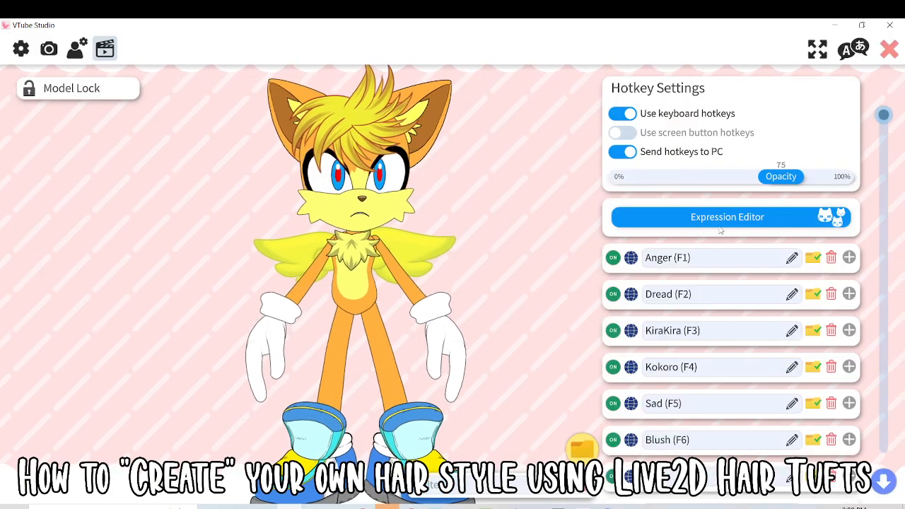
scroll(716, 419, "down", 5)
left_click(731, 461)
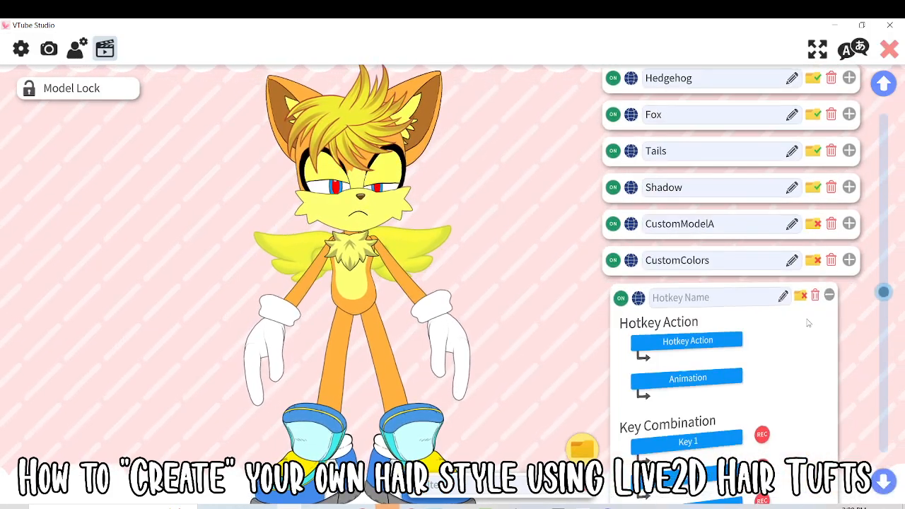
left_click(797, 299)
type("Cust")
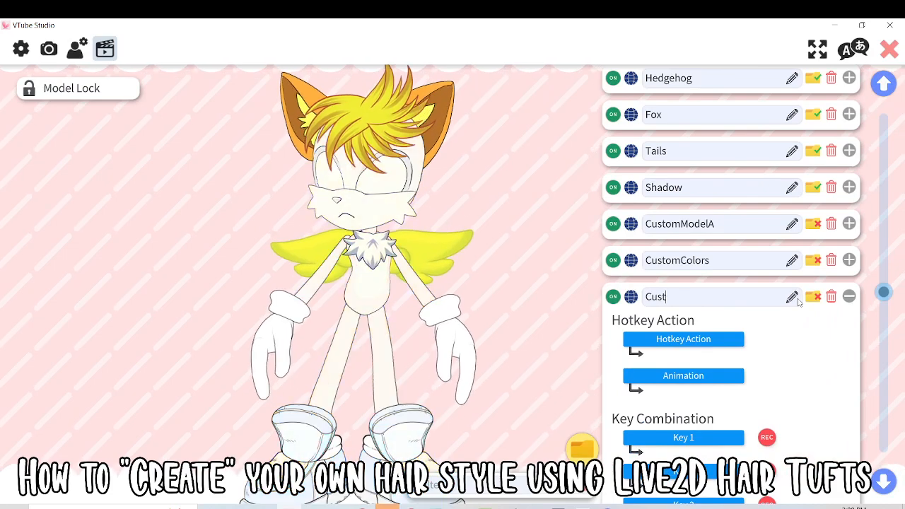
type("omModelAItems")
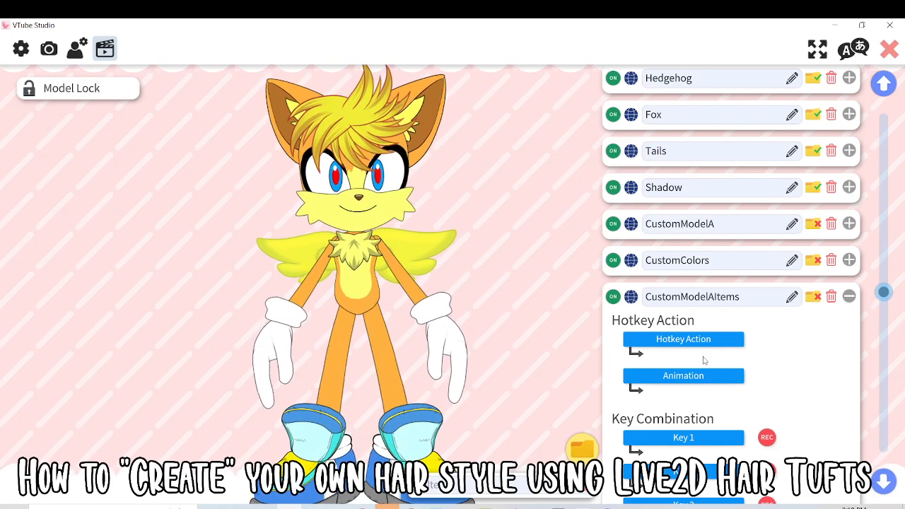
Step: Set the CustomModelAItems hotkey's action to Toggle Item Scene with MyCustomModelA as its item scene
left_click(704, 340)
scroll(491, 256, "down", 6)
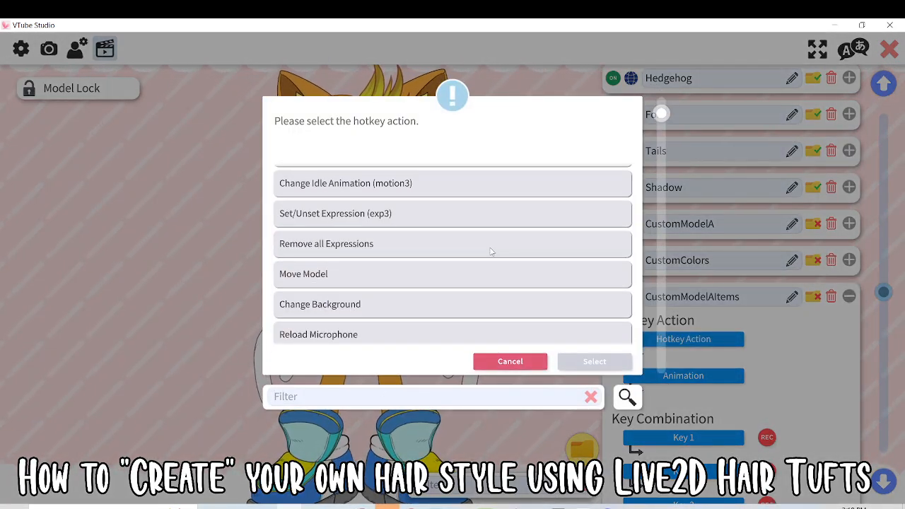
scroll(493, 258, "down", 4)
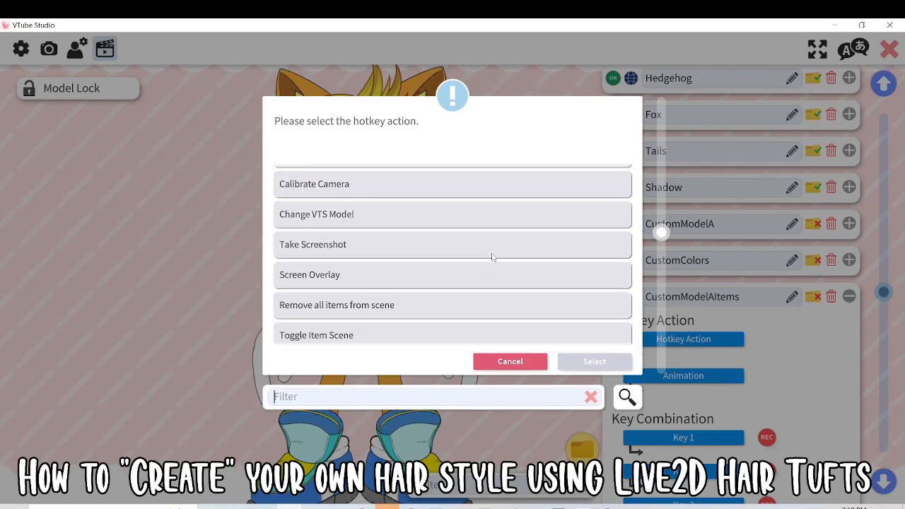
left_click(388, 282)
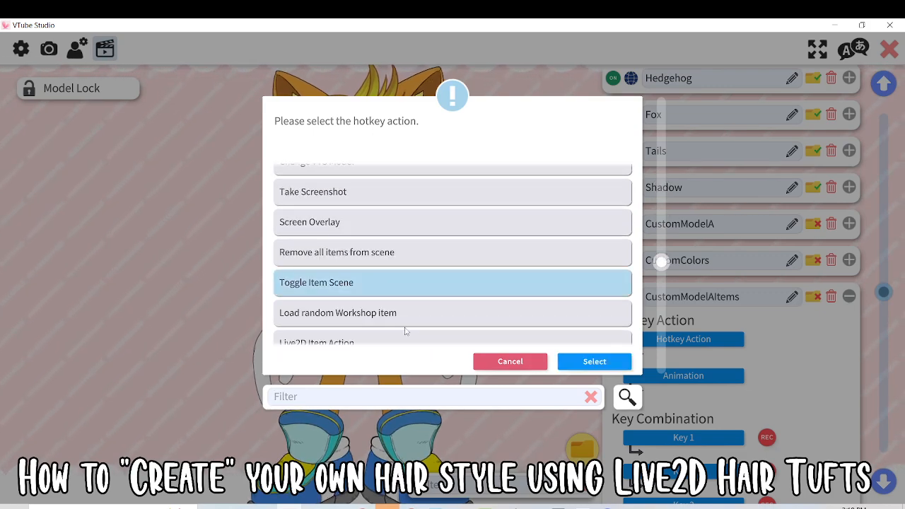
left_click(592, 362)
left_click(699, 379)
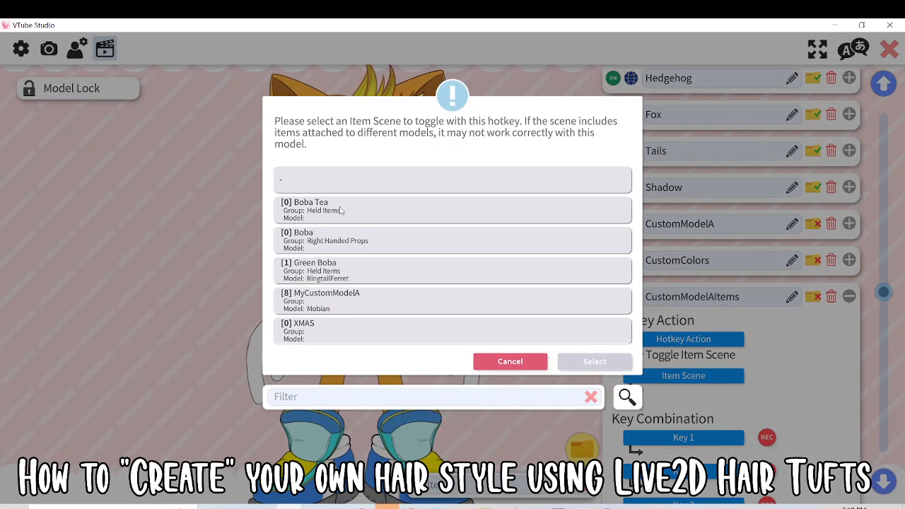
left_click(333, 300)
left_click(608, 364)
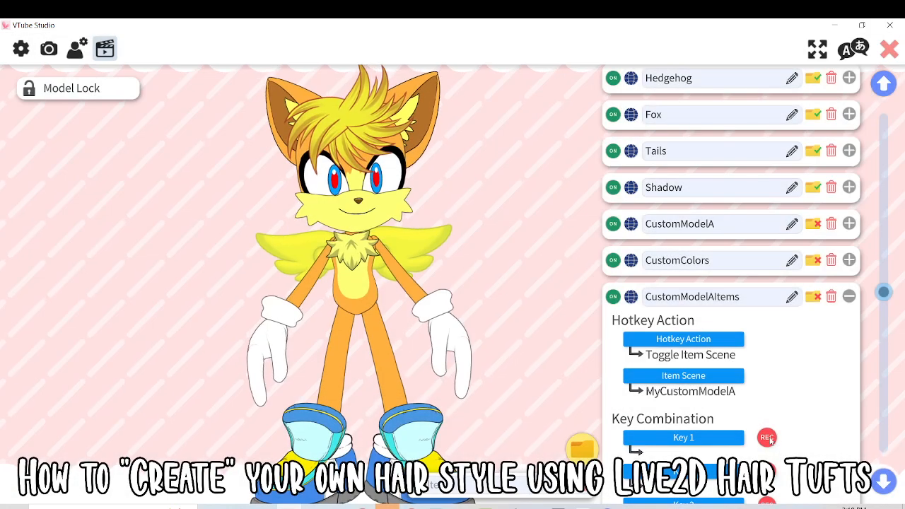
Step: Record V as Key 1 of the CustomModelAItems hotkey and test it by toggling the item scene off and on
left_click(767, 438)
key("v")
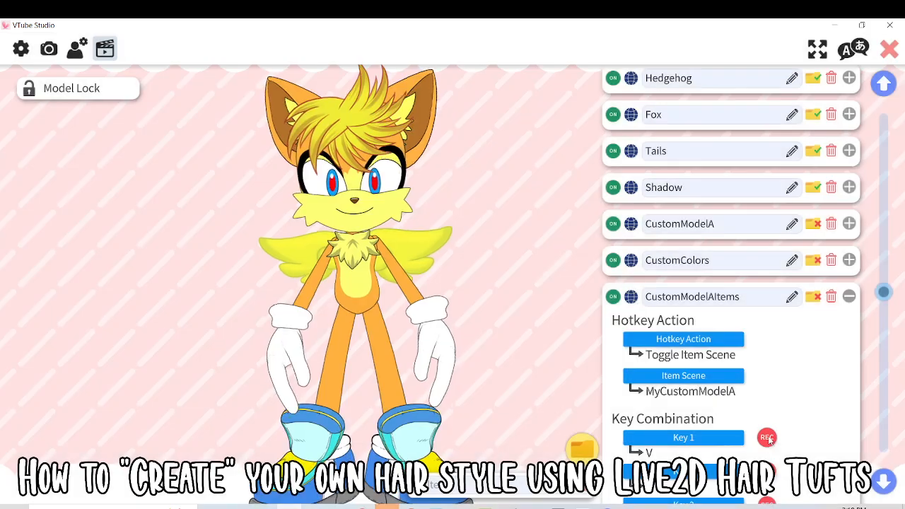
key("v")
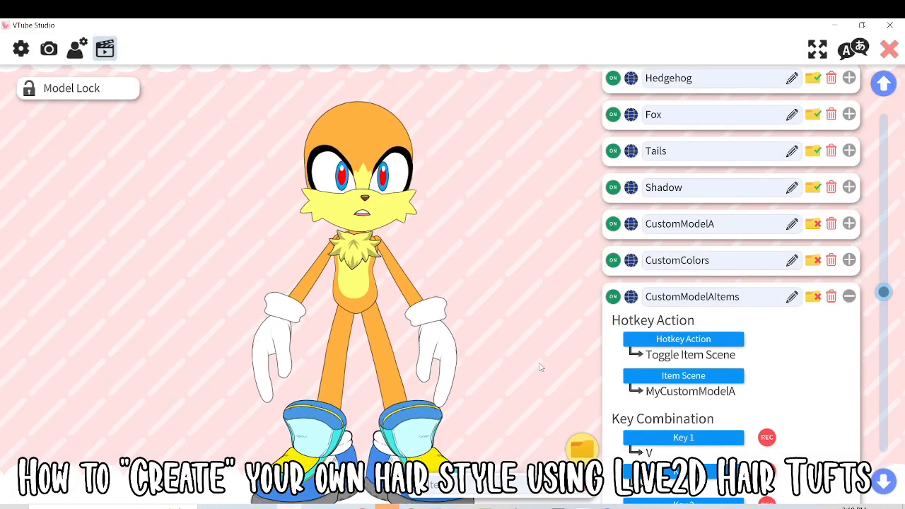
key("v")
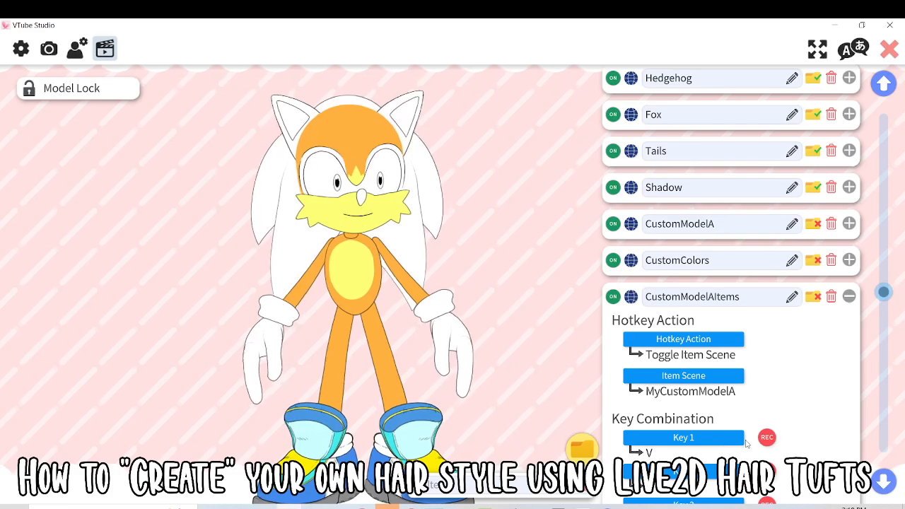
key("v")
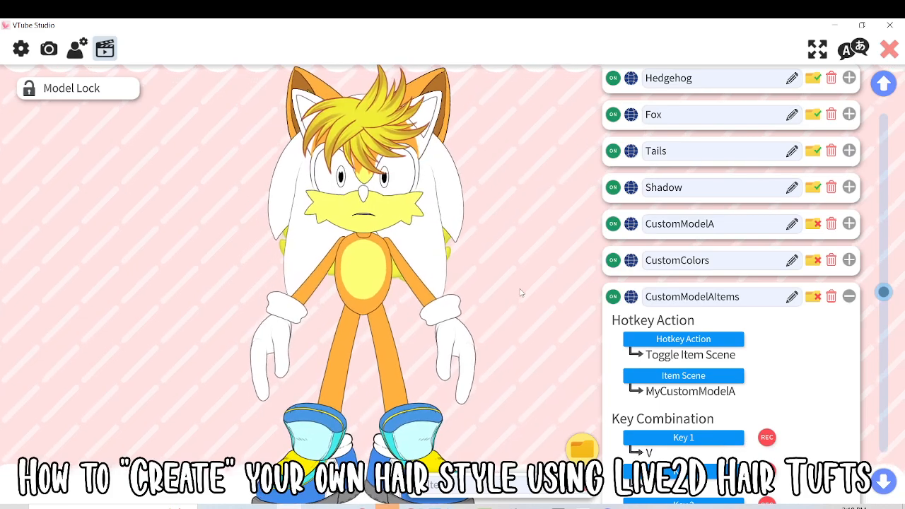
Step: Check the CustomModelA hotkey's settings and trigger it to apply the Custom_Model_A.exp3.json expression to the model
left_click(849, 223)
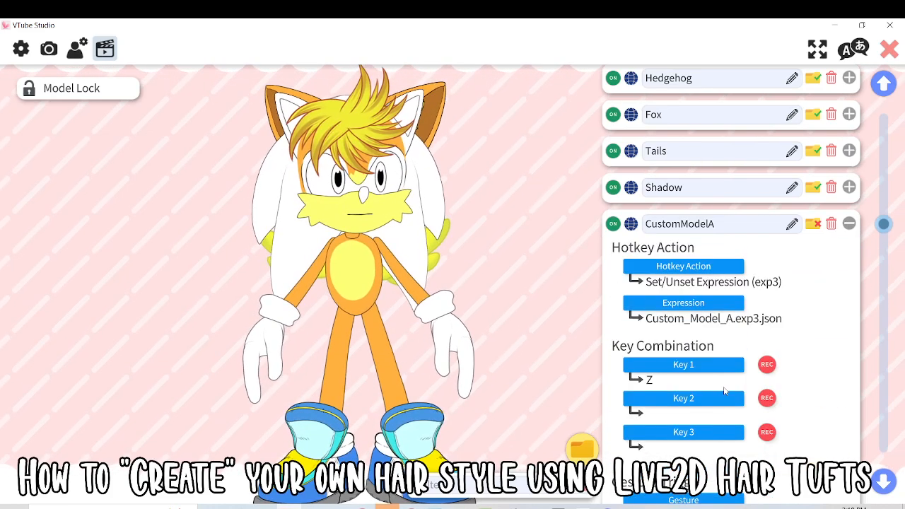
key("z")
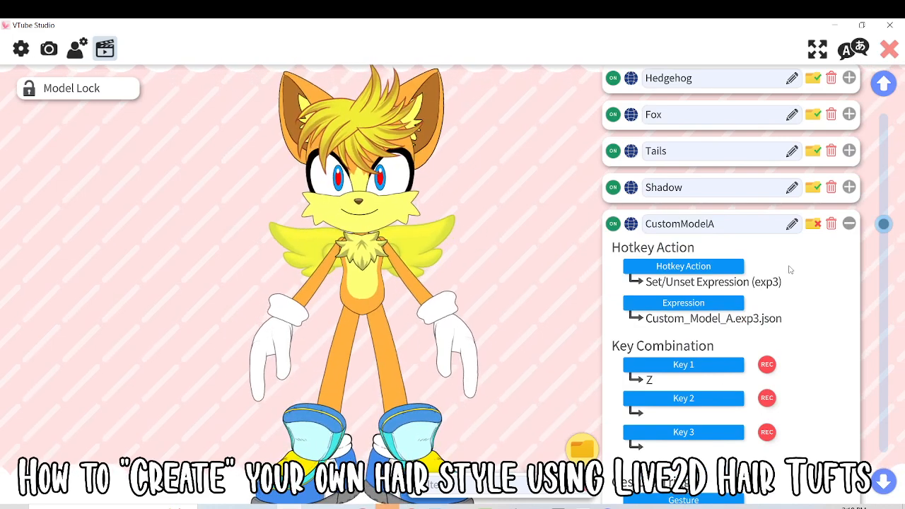
left_click(849, 226)
Step: Check the CustomColors hotkey by toggling its ArtMesh color preset off and on, and collapse the expanded hotkey entries
left_click(849, 260)
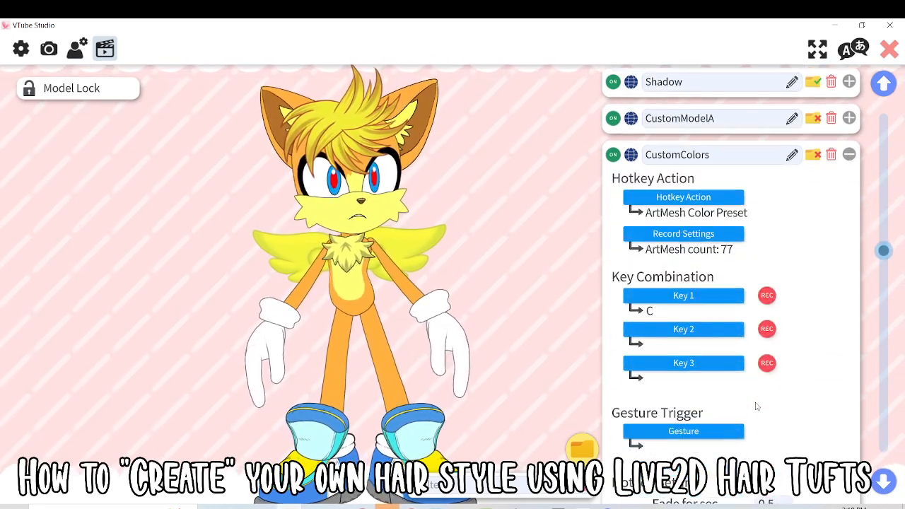
scroll(752, 396, "down", 2)
key("c")
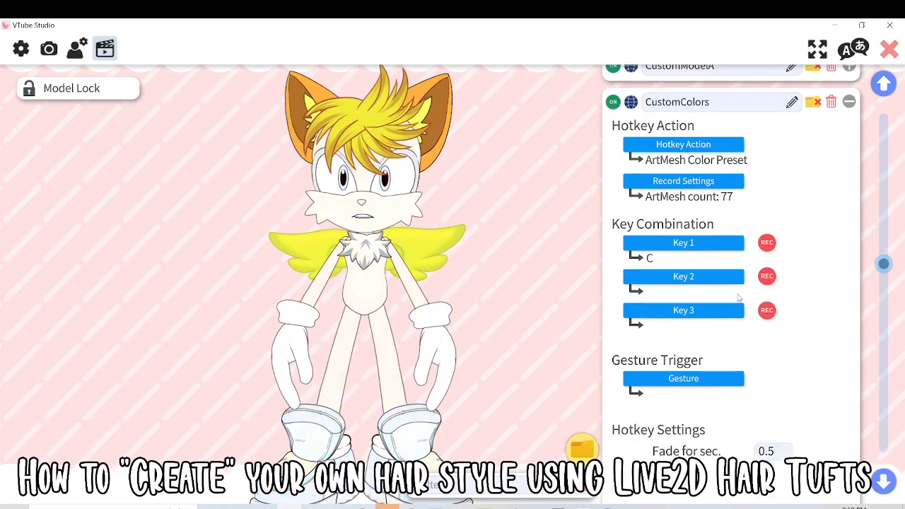
key("c")
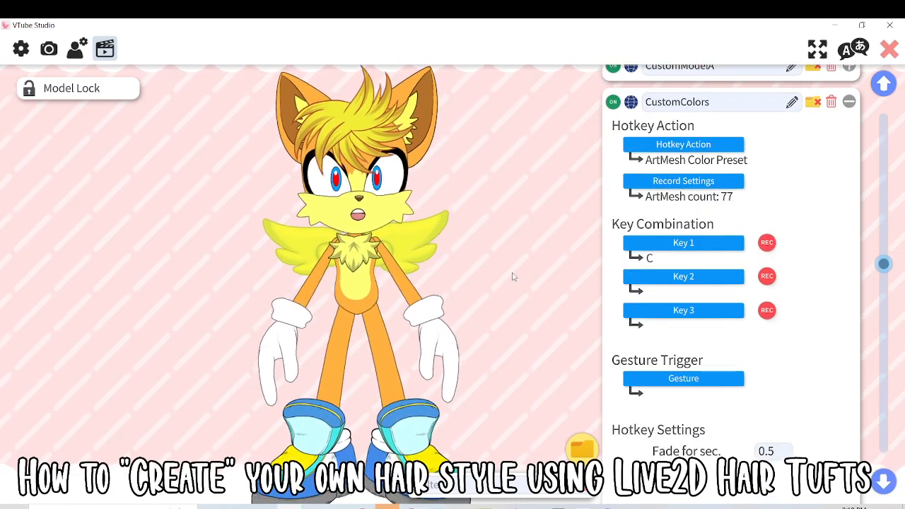
scroll(746, 209, "up", 2)
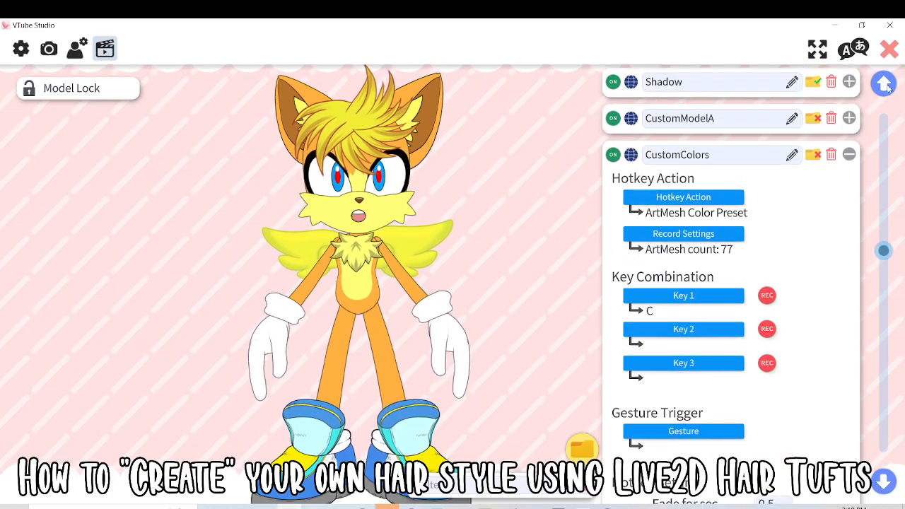
left_click(849, 154)
left_click(849, 191)
left_click(849, 190)
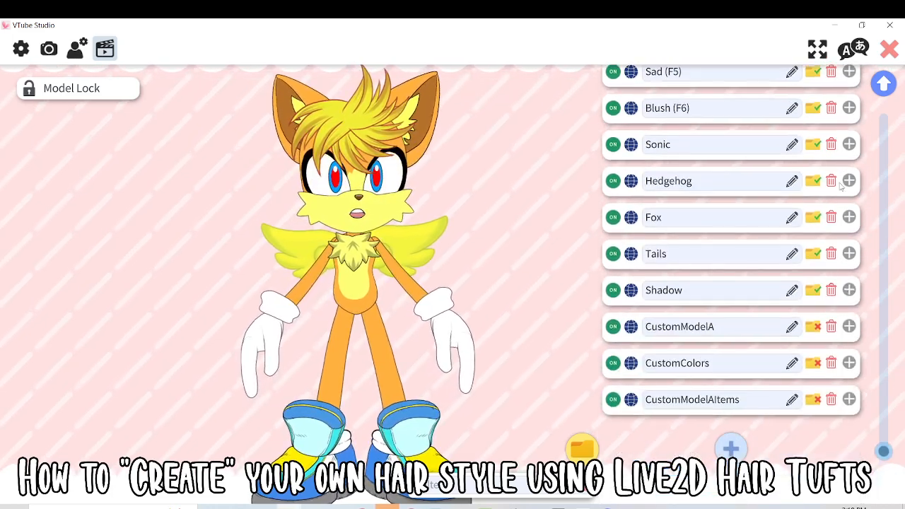